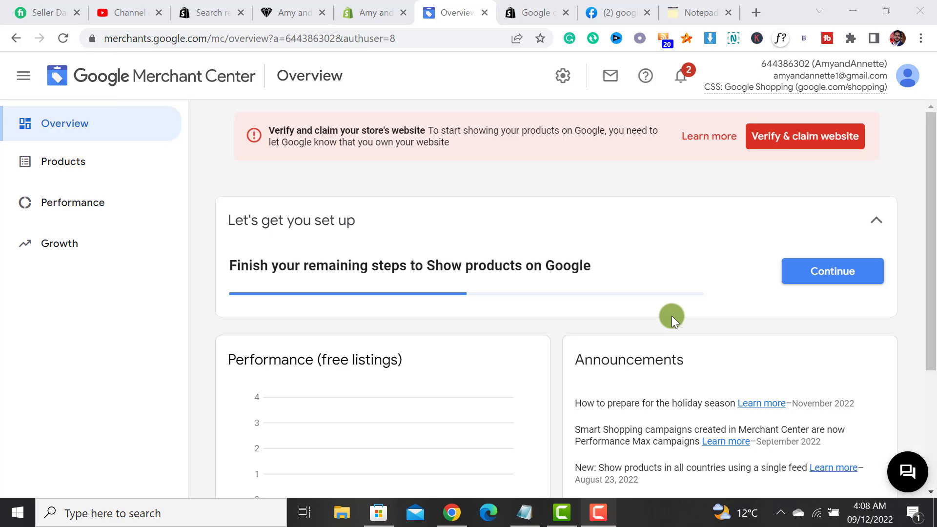
# - Return from Shopify to the Merchant Center Overview and continue under 'Let's get you set up'
pyautogui.click(380, 10)
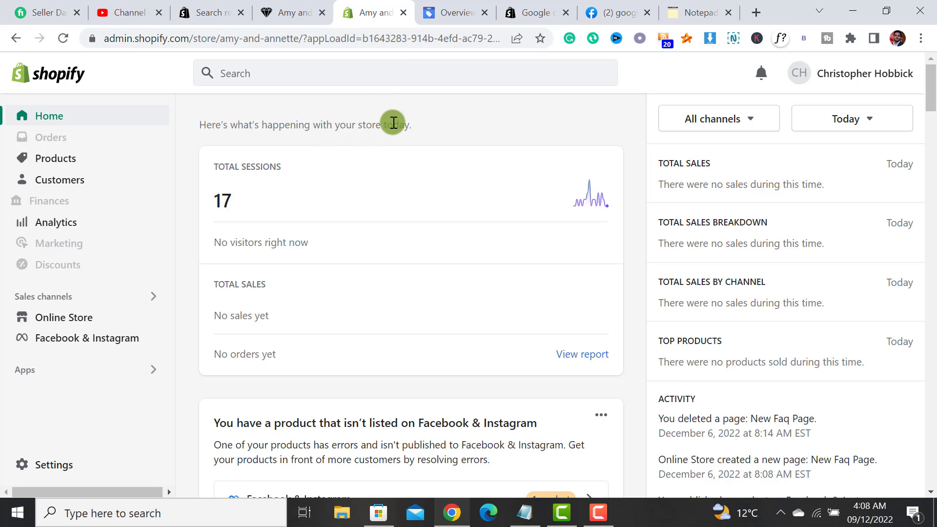
pyautogui.click(454, 12)
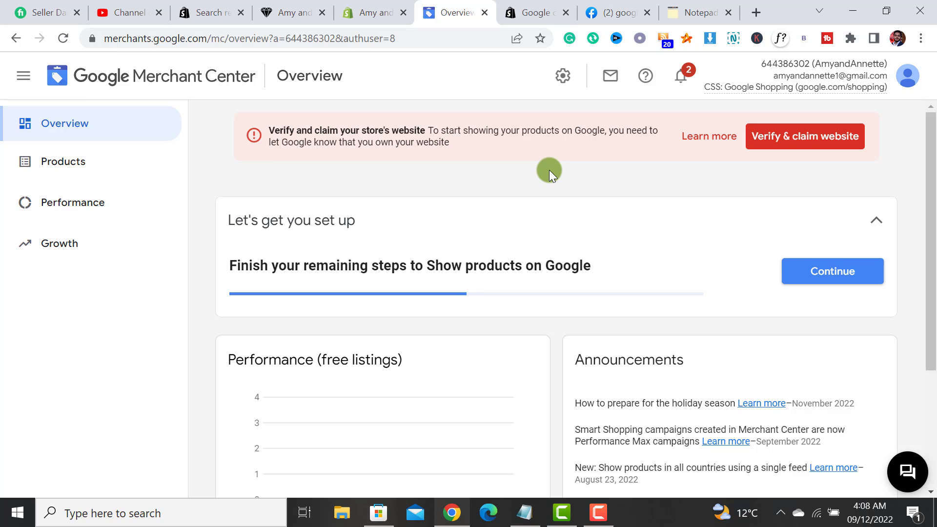
pyautogui.scroll(-1, 575, 195)
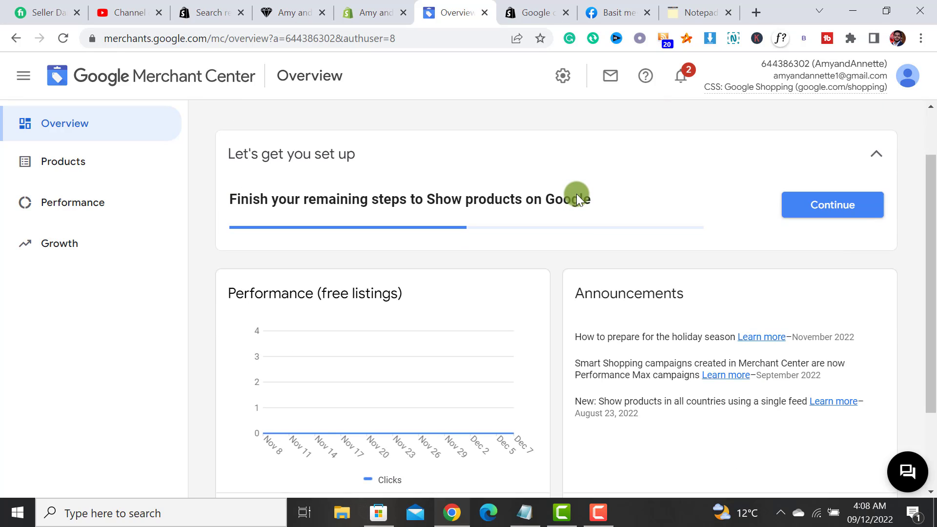
pyautogui.click(830, 201)
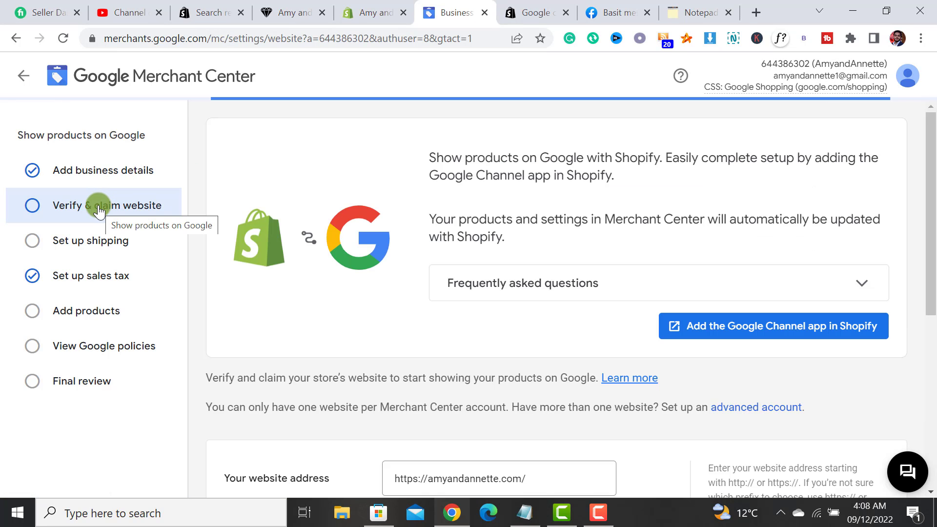
# - Open the 'Verify & claim website' step from the setup sidebar
pyautogui.click(92, 211)
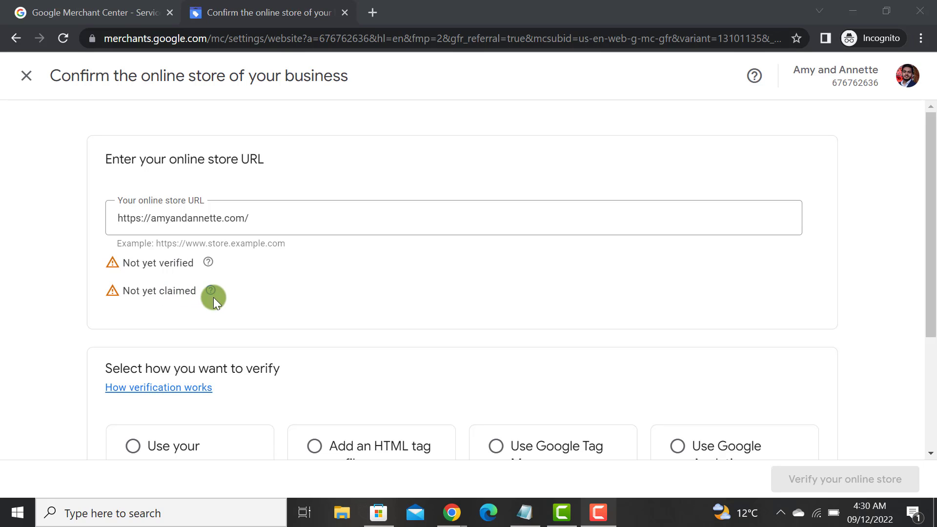
# - Choose 'Use your ecommerce platform' as the website verification method
pyautogui.scroll(-3, 287, 289)
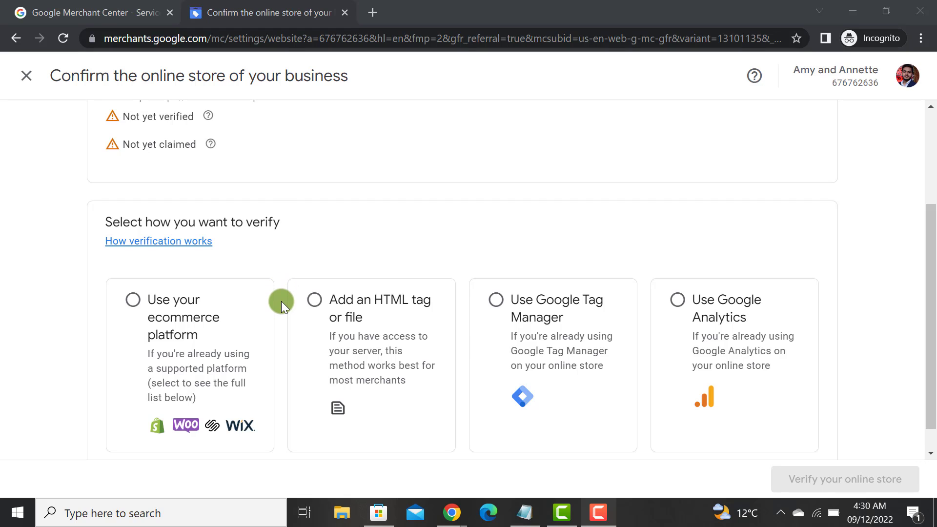
pyautogui.scroll(-1, 281, 300)
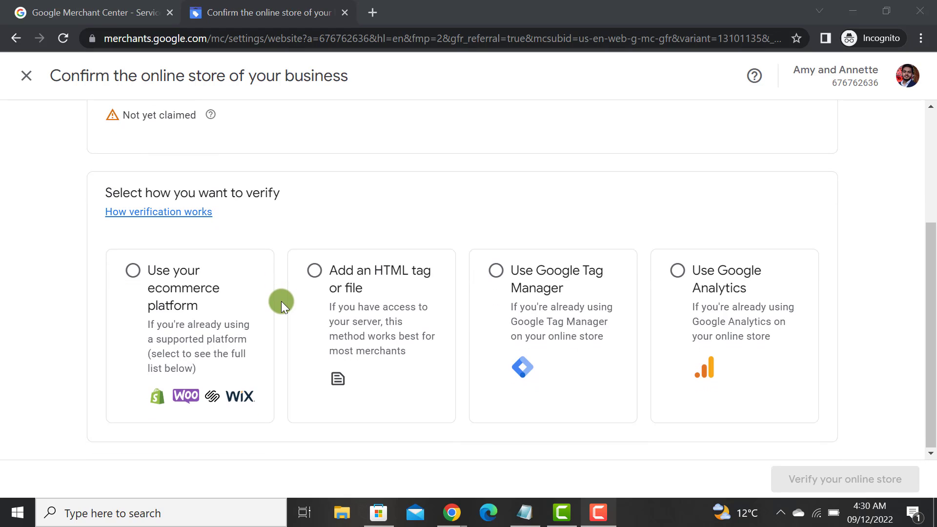
pyautogui.click(156, 298)
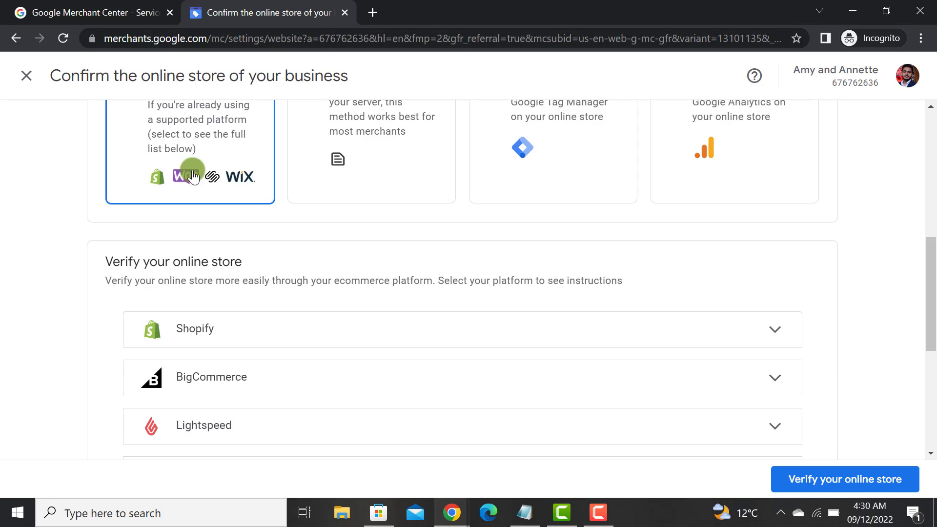
# - Find Shopify in the platform list and expand its verification instructions
pyautogui.scroll(3, 190, 186)
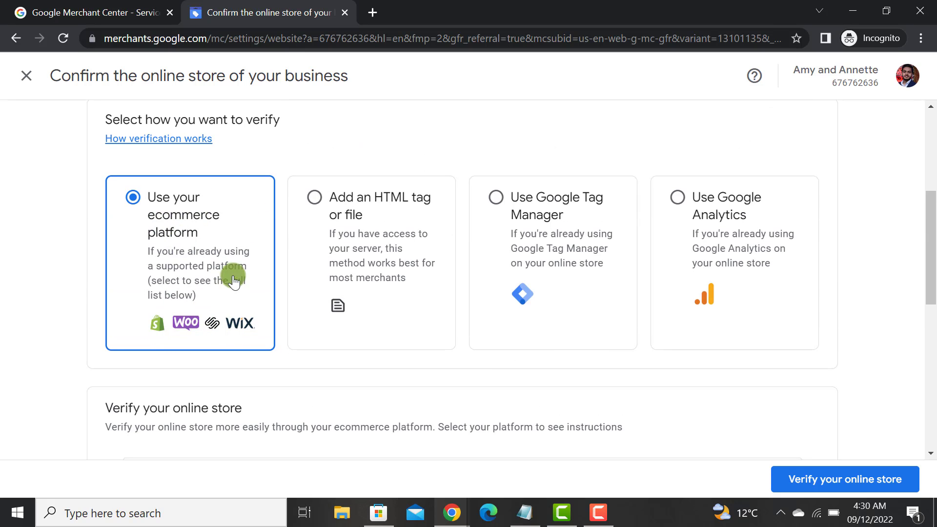
pyautogui.scroll(-5, 219, 264)
pyautogui.scroll(-4, 268, 391)
pyautogui.scroll(4, 268, 391)
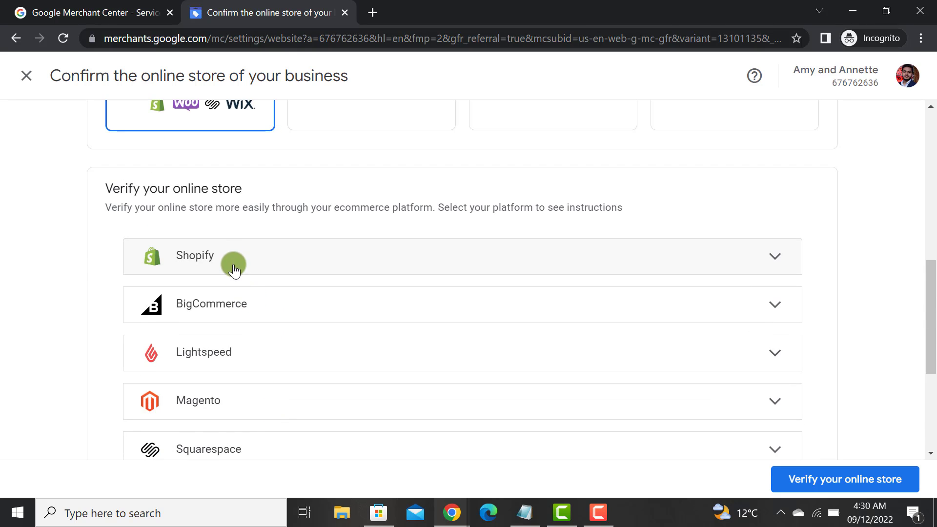
pyautogui.scroll(-1, 276, 328)
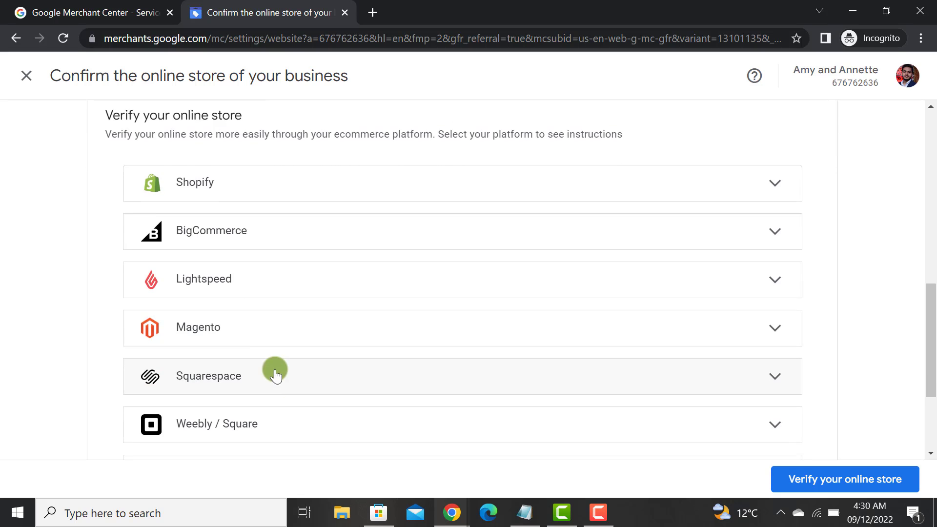
pyautogui.scroll(-3, 252, 388)
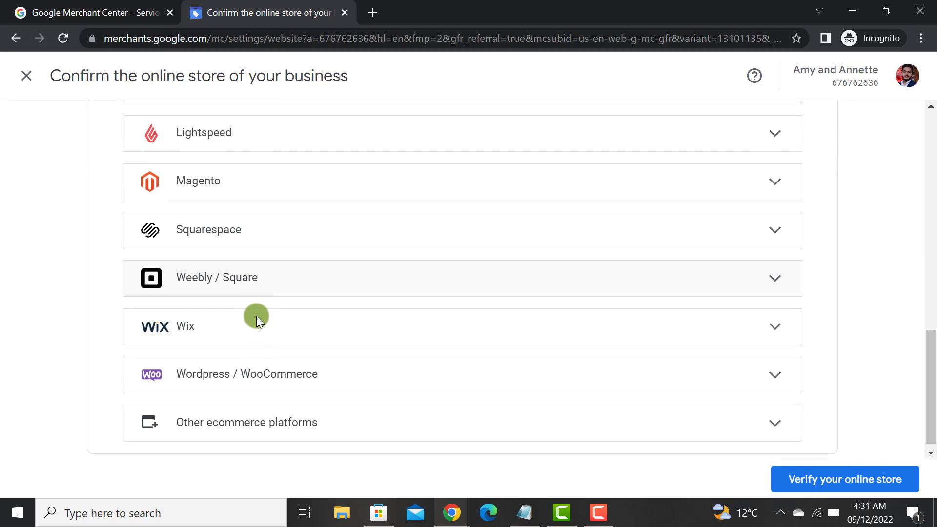
pyautogui.scroll(1, 263, 397)
pyautogui.scroll(3, 263, 400)
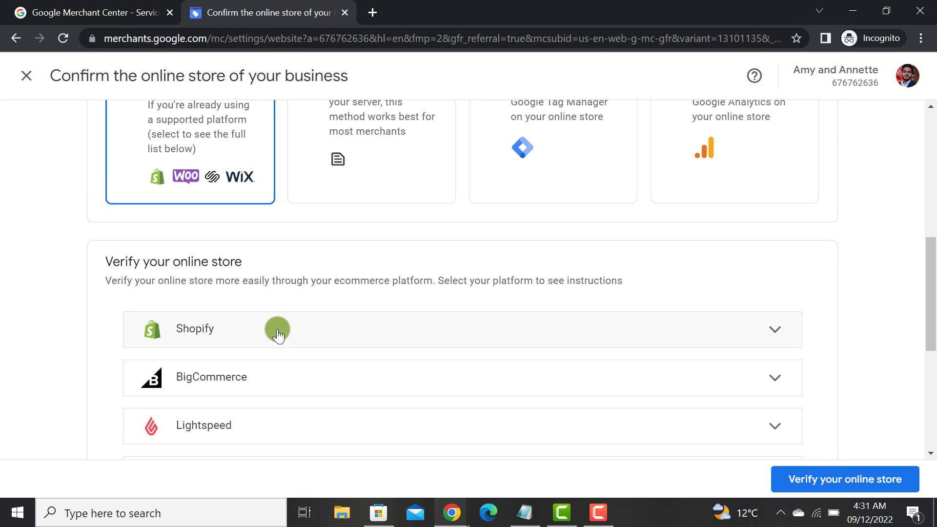
pyautogui.click(311, 333)
# - Copy the Shopify site-verification meta tag and highlight the theme.liquid file name
pyautogui.scroll(-3, 312, 333)
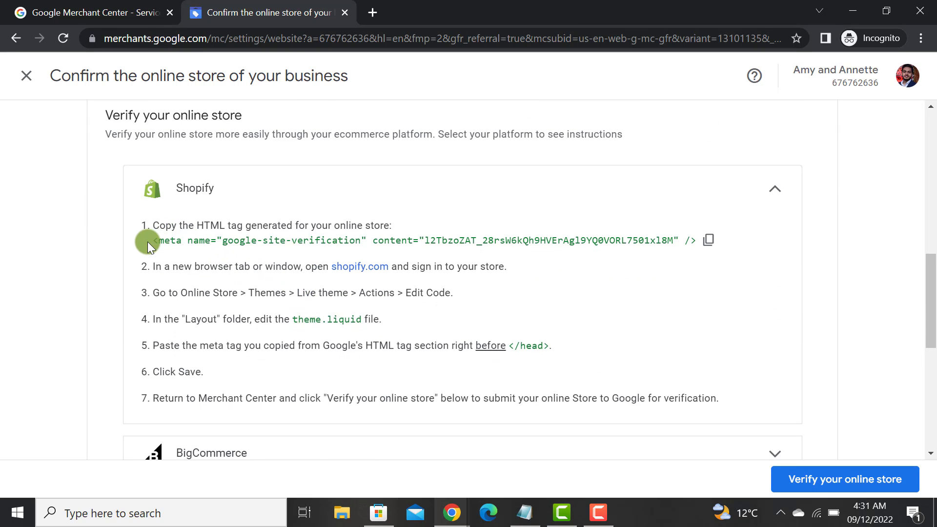
pyautogui.moveTo(149, 242); pyautogui.dragTo(652, 251)
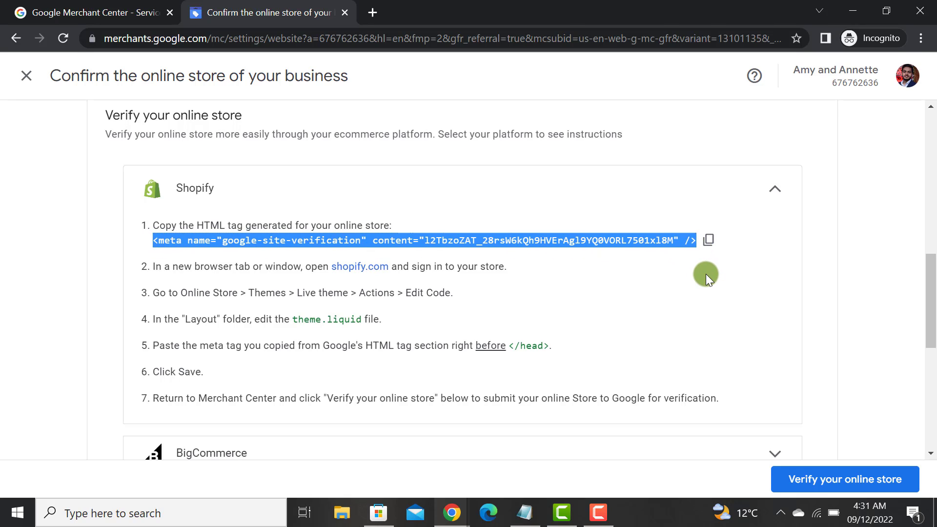
pyautogui.click(709, 246)
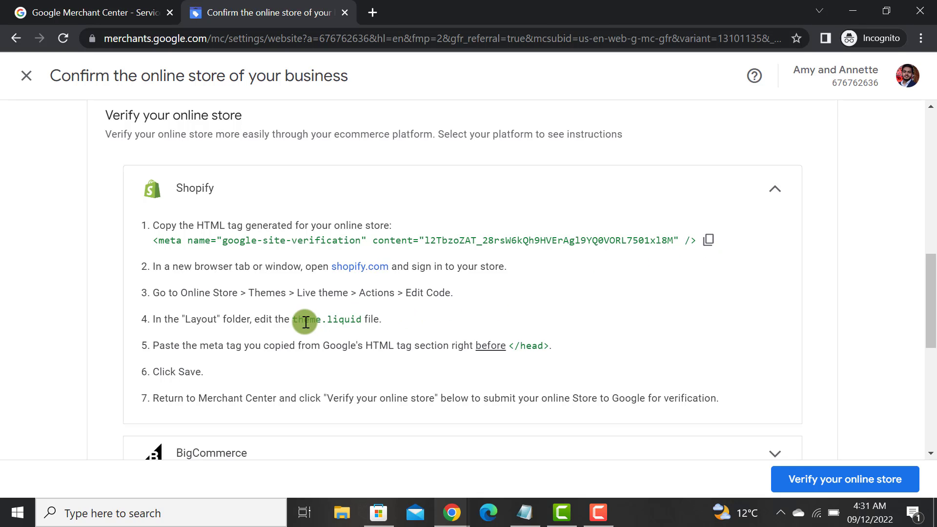
pyautogui.moveTo(295, 319); pyautogui.dragTo(364, 320)
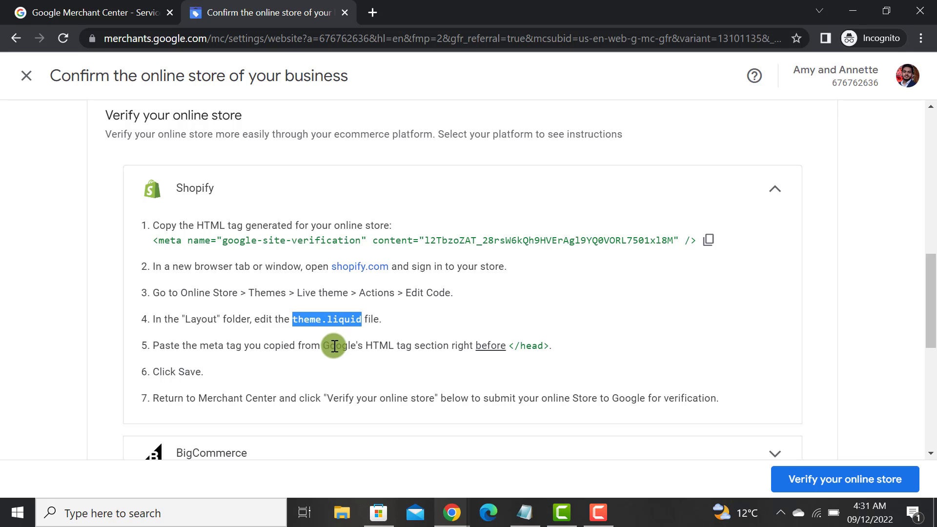
# - In Shopify Themes, choose Edit code from the live Clean Theme's actions menu
pyautogui.moveTo(452, 512)
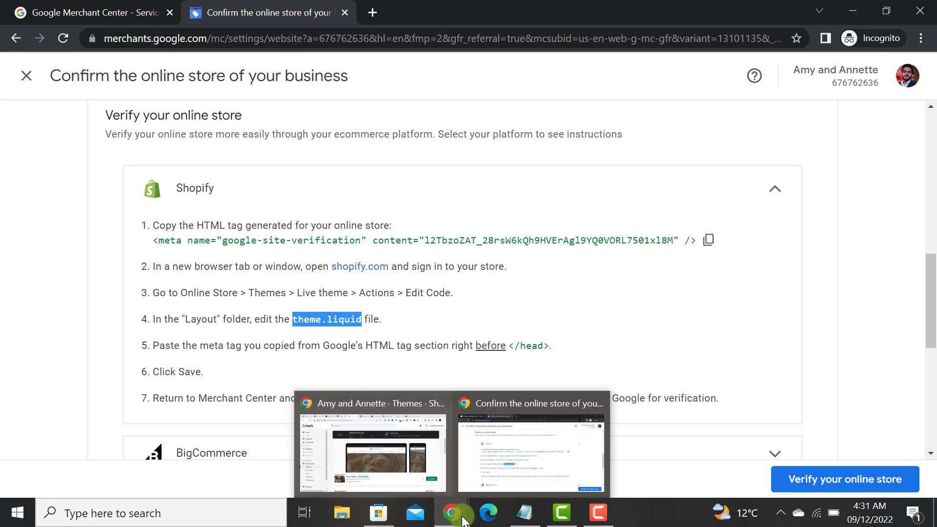
pyautogui.click(409, 472)
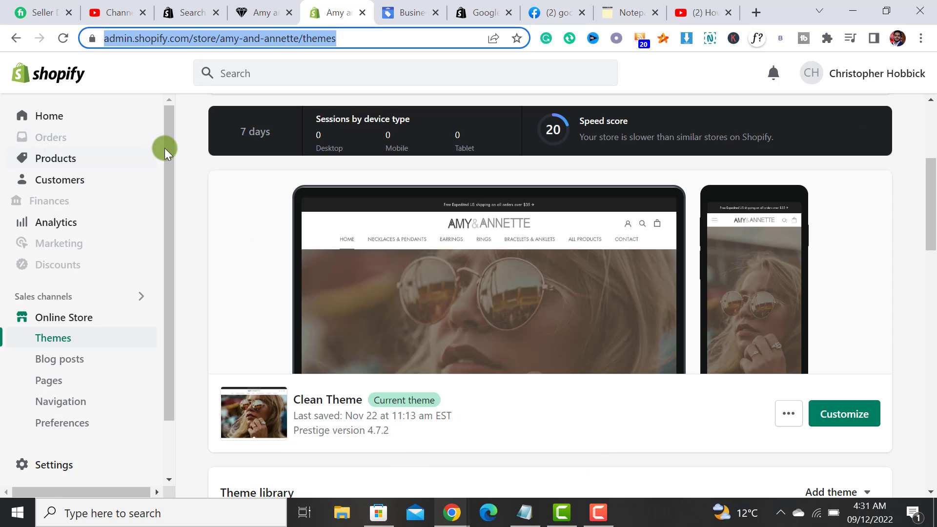
pyautogui.click(191, 147)
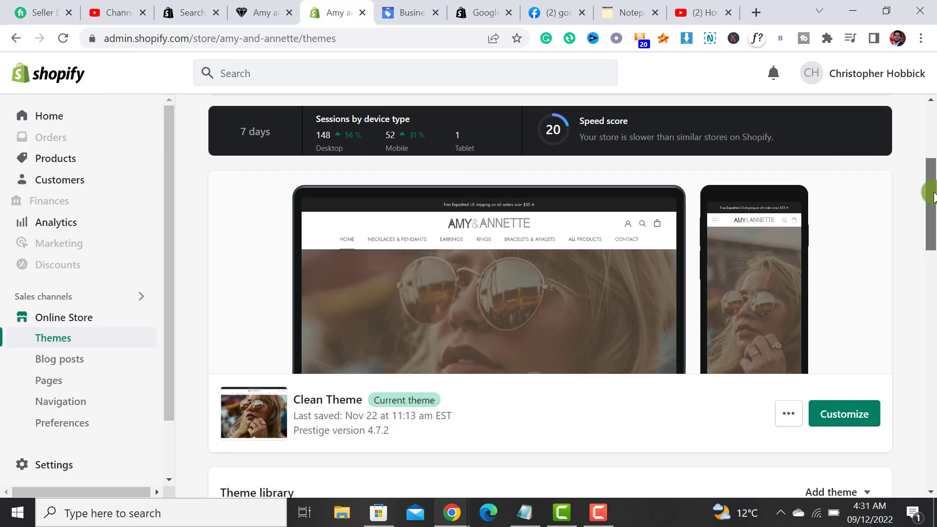
pyautogui.moveTo(932, 192); pyautogui.dragTo(932, 222)
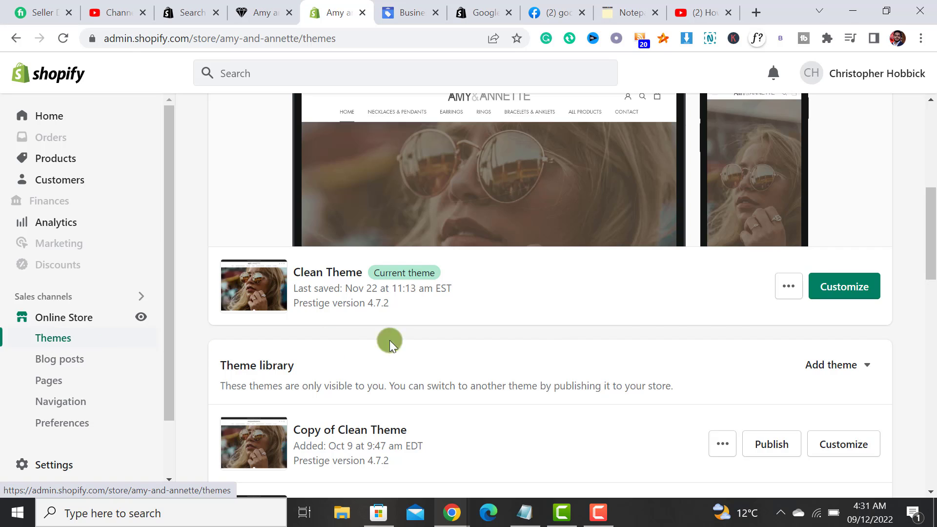
pyautogui.click(793, 292)
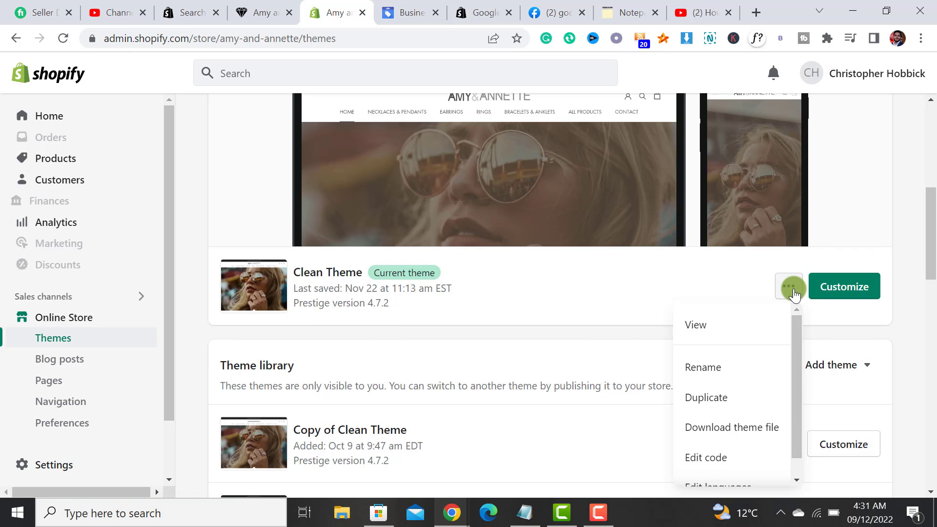
pyautogui.moveTo(799, 326); pyautogui.dragTo(801, 392)
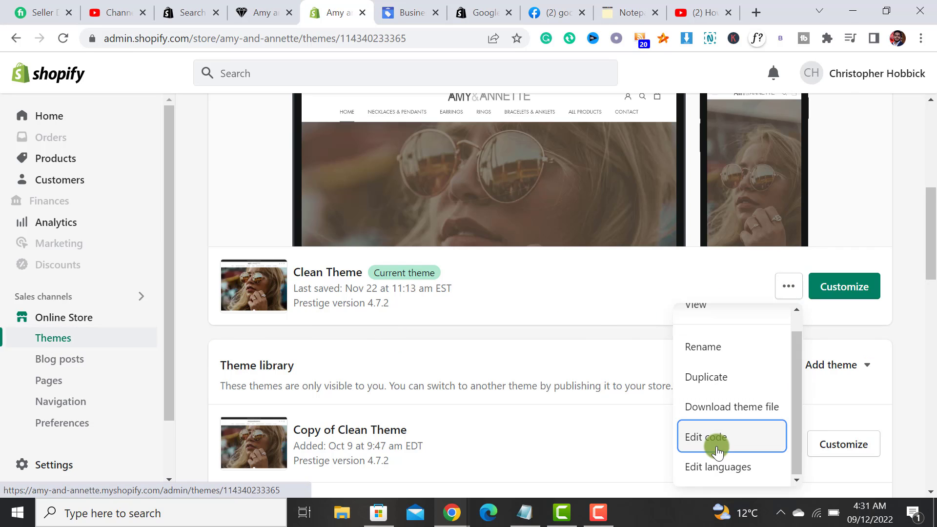
pyautogui.click(717, 449)
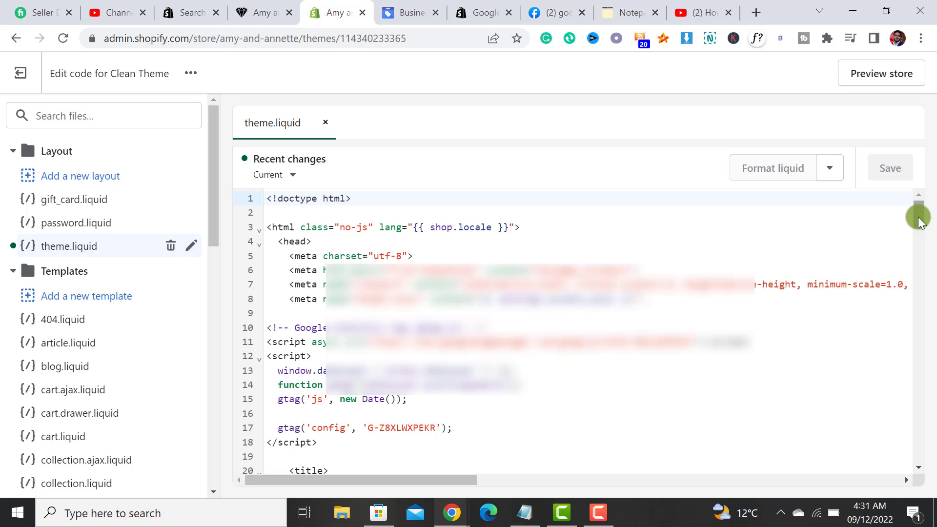
pyautogui.moveTo(917, 216); pyautogui.dragTo(914, 378)
pyautogui.click(566, 356)
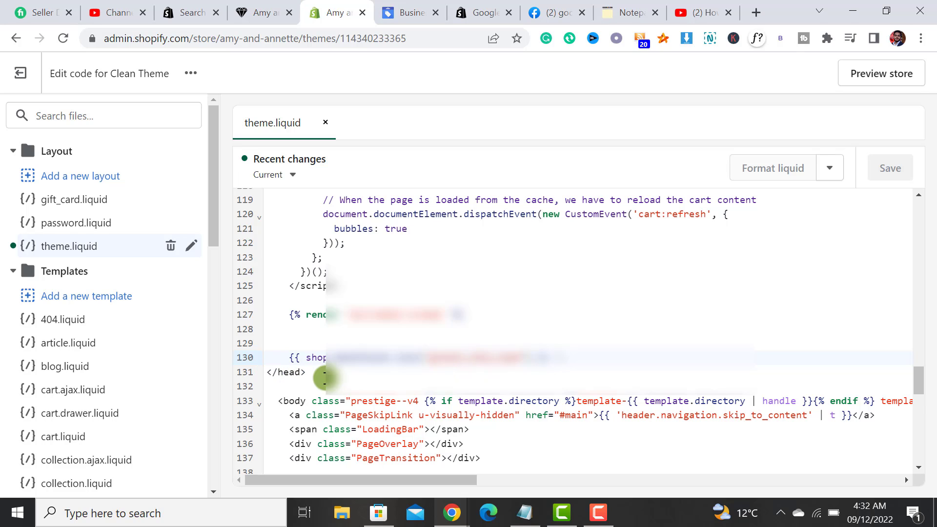
pyautogui.press('Return')
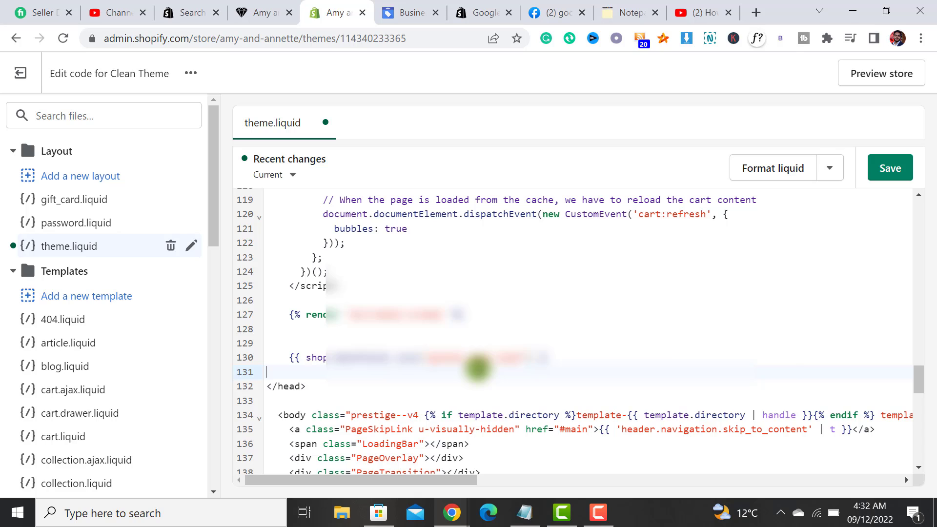
pyautogui.hotkey('ctrl', 'v')
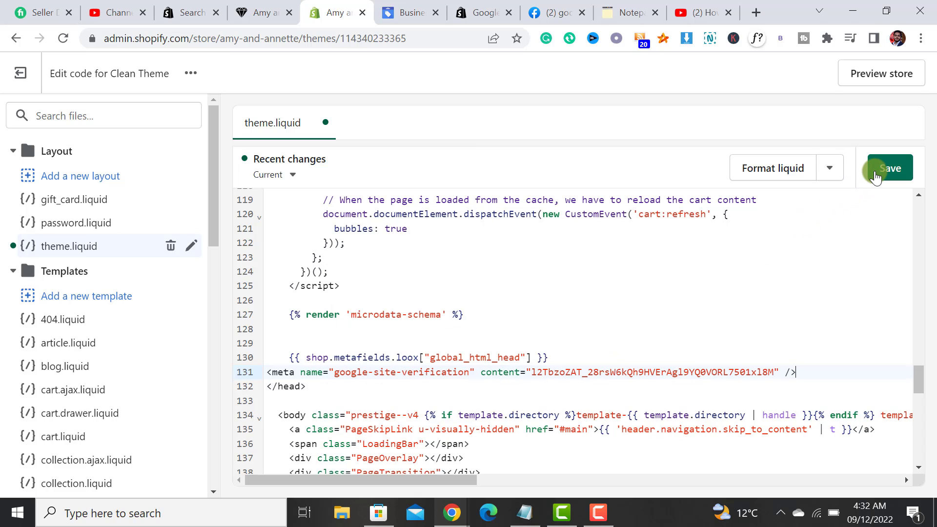
pyautogui.tripleClick(751, 372)
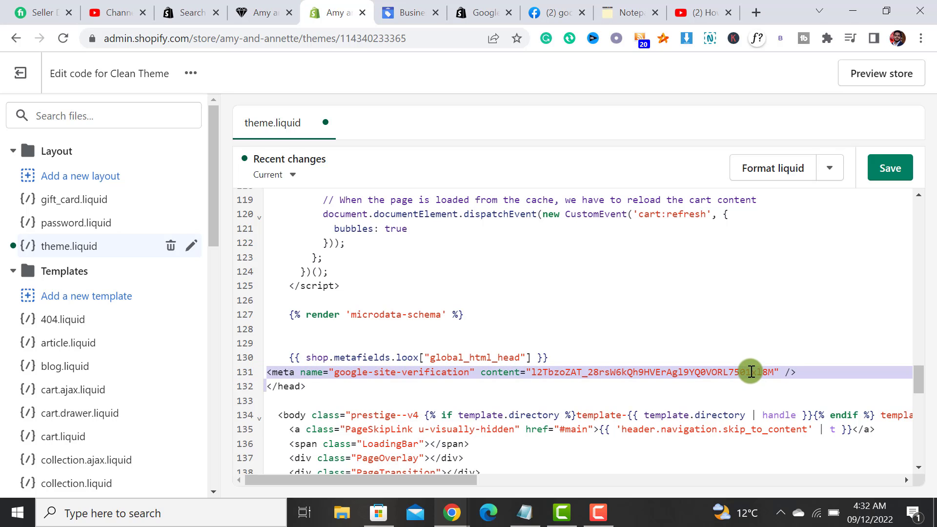
pyautogui.press('Delete')
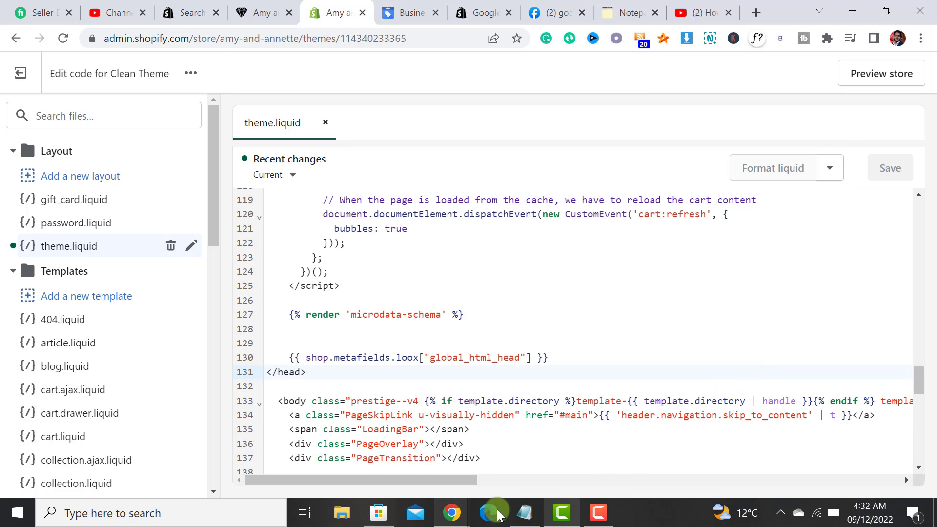
pyautogui.moveTo(462, 520)
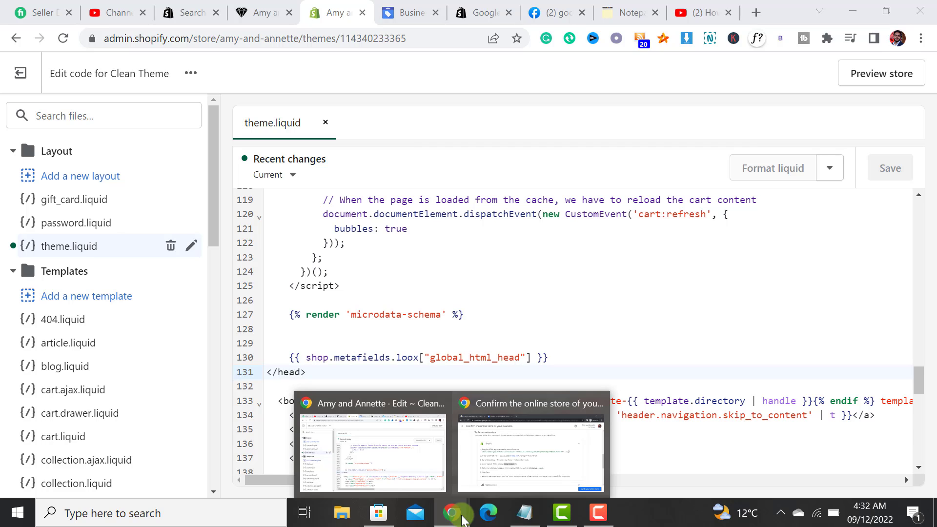
# - Back in Merchant Center, select the 'Add an HTML tag or file' verification method
pyautogui.click(478, 441)
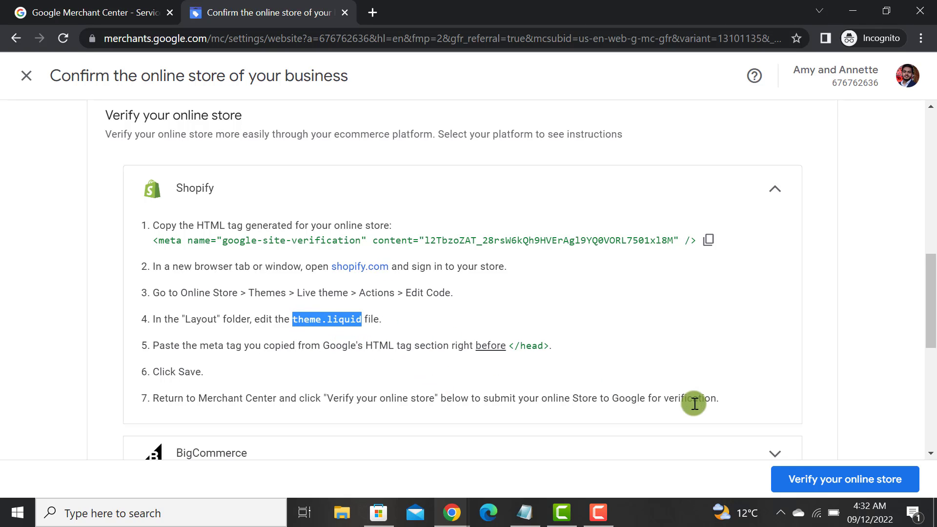
pyautogui.click(842, 480)
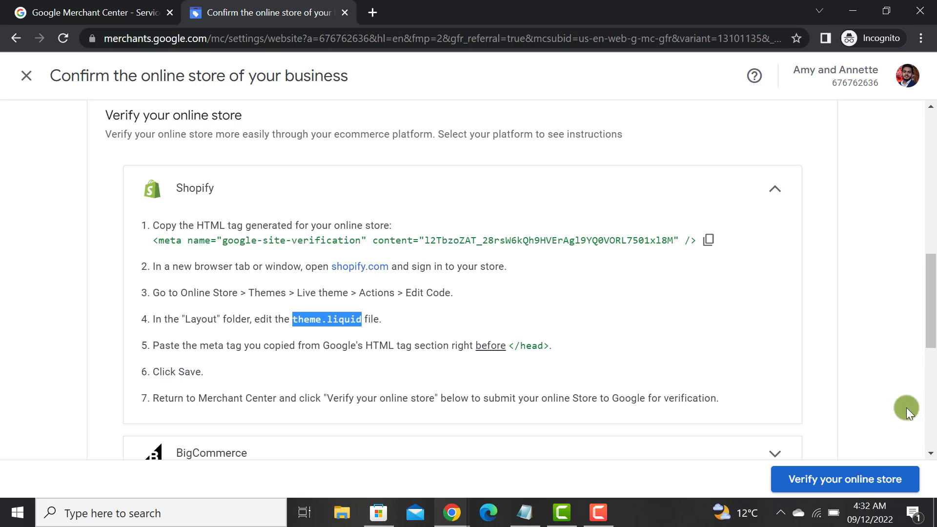
pyautogui.moveTo(931, 319); pyautogui.dragTo(933, 241)
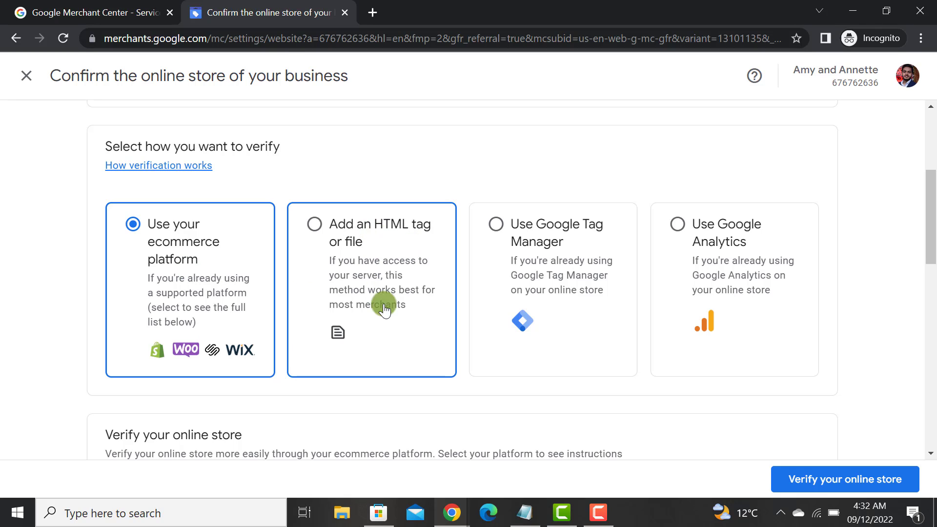
pyautogui.click(351, 259)
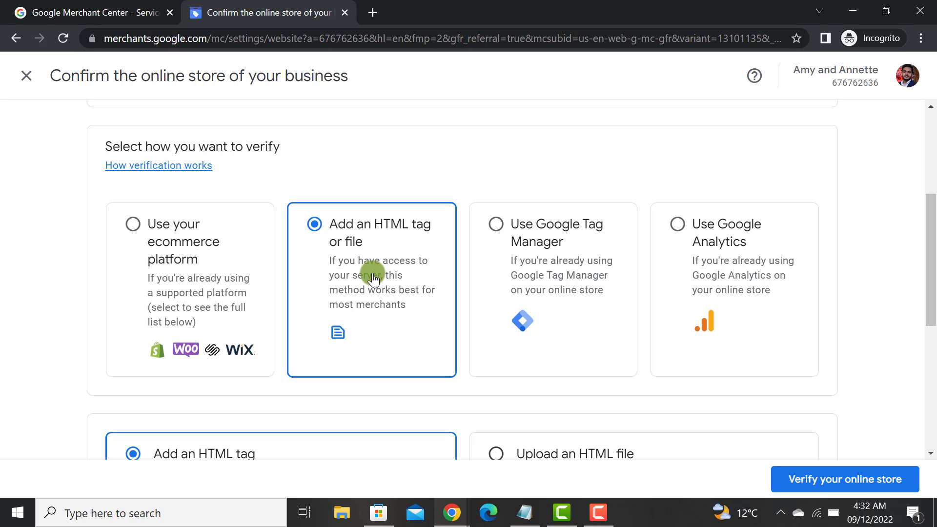
pyautogui.scroll(-5, 373, 271)
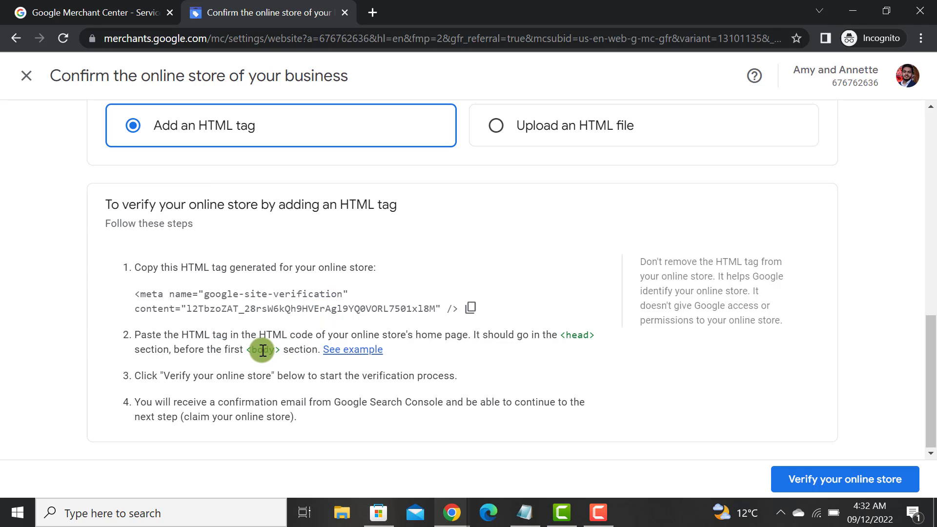
pyautogui.scroll(7, 302, 352)
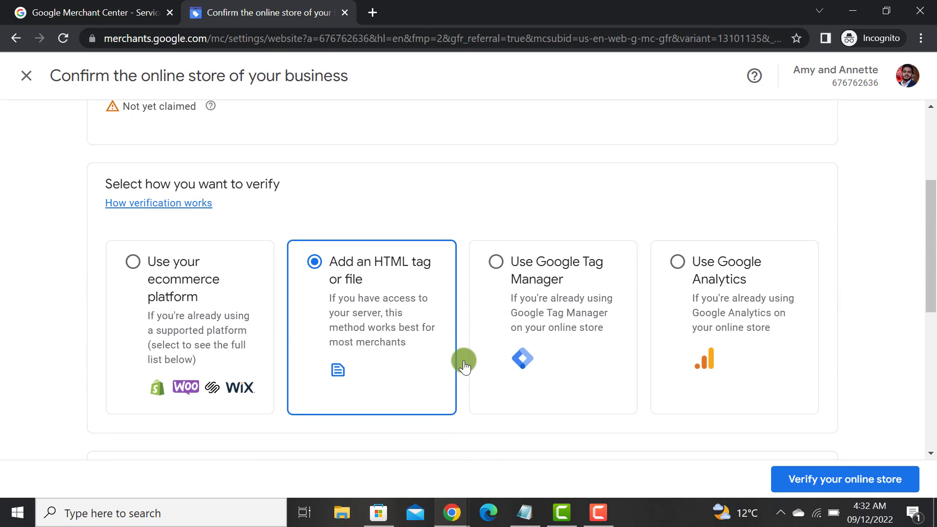
pyautogui.click(718, 318)
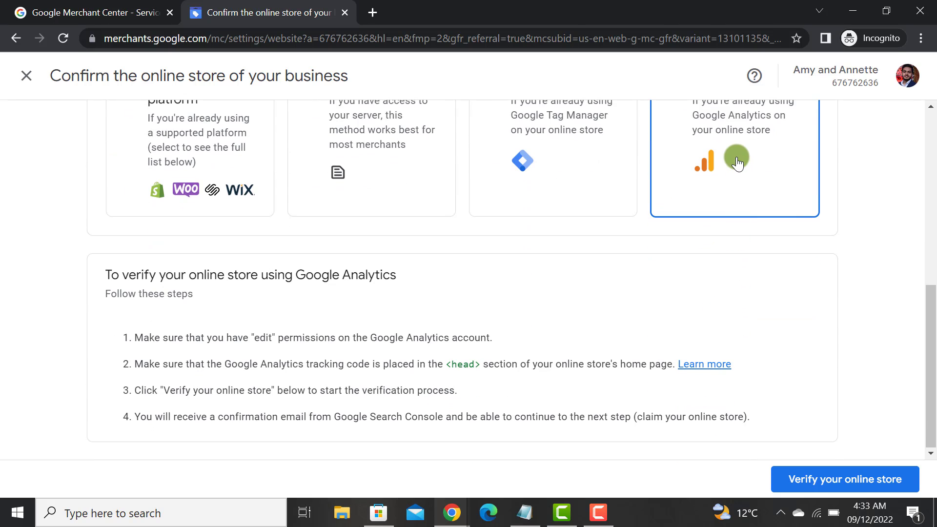
pyautogui.scroll(2, 735, 199)
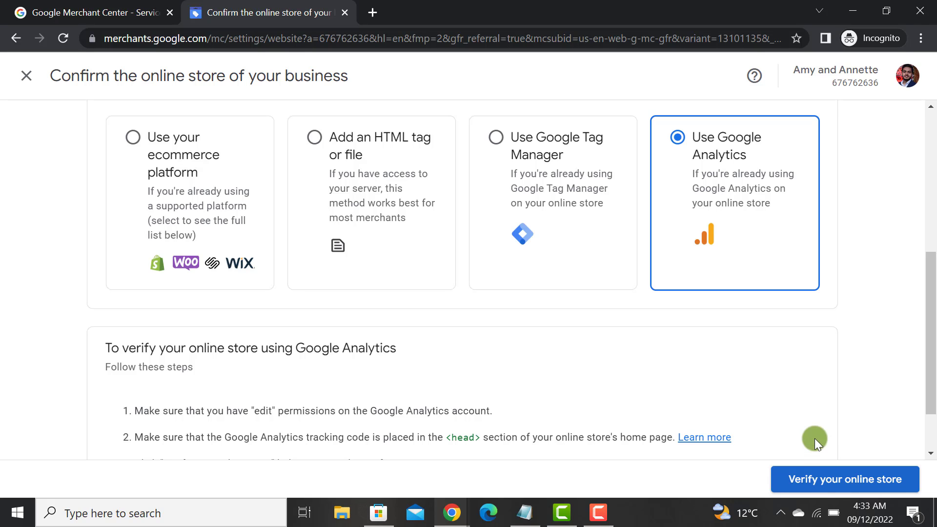
pyautogui.scroll(5, 791, 403)
pyautogui.scroll(1, 791, 403)
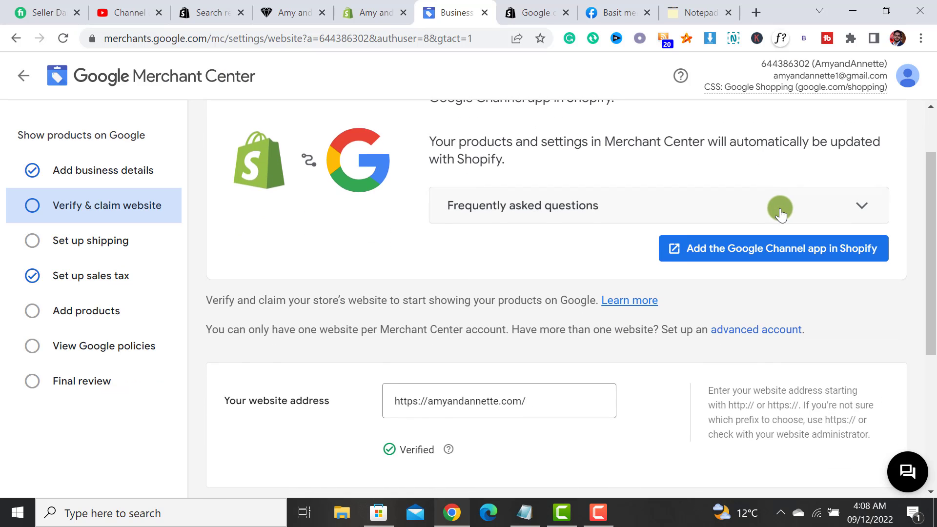
# - Claim the verified amyandannette.com website and check the success message
pyautogui.scroll(-5, 776, 244)
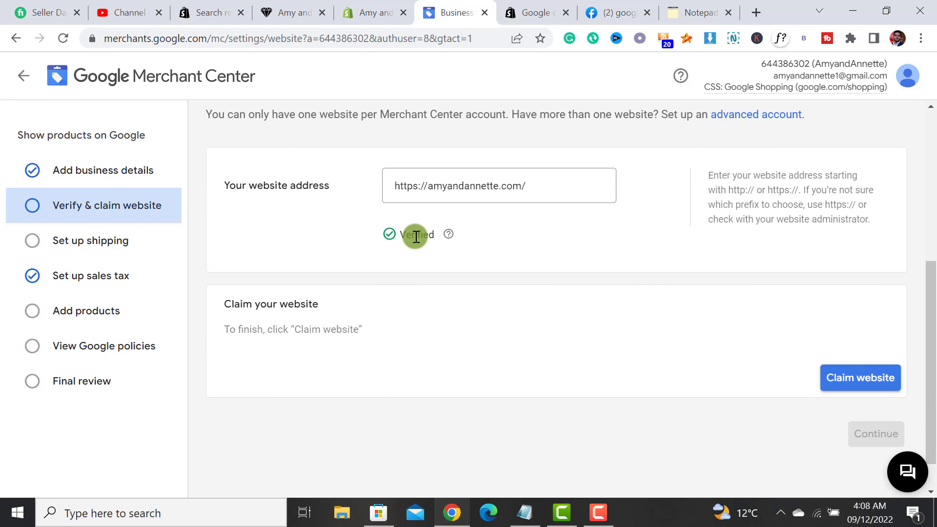
pyautogui.click(448, 235)
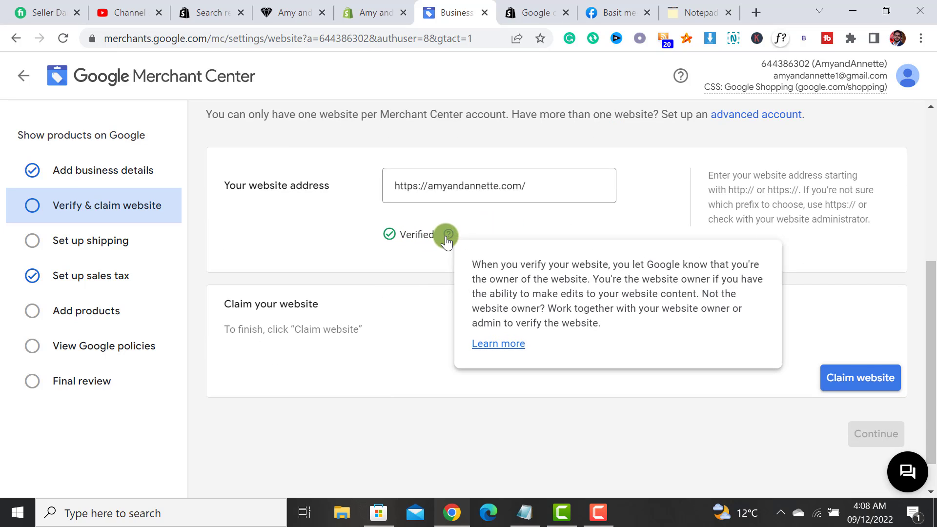
pyautogui.click(418, 236)
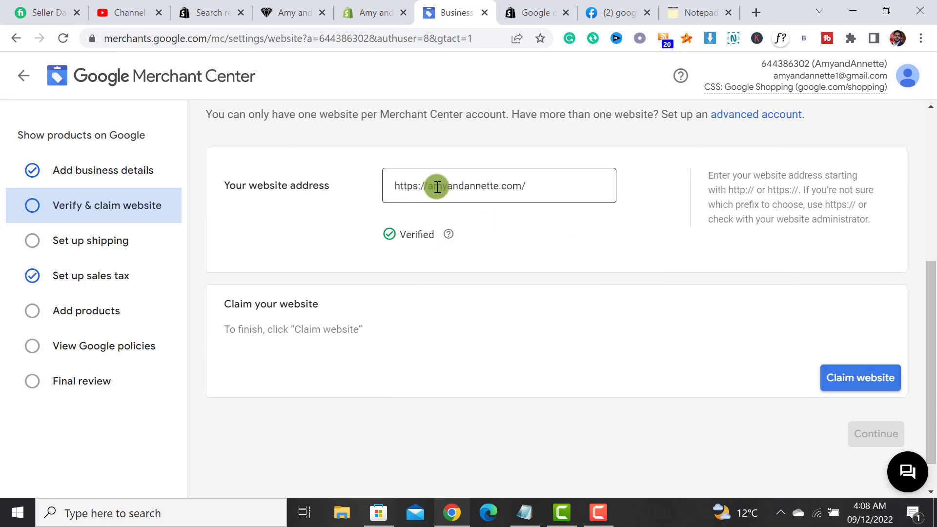
pyautogui.click(860, 378)
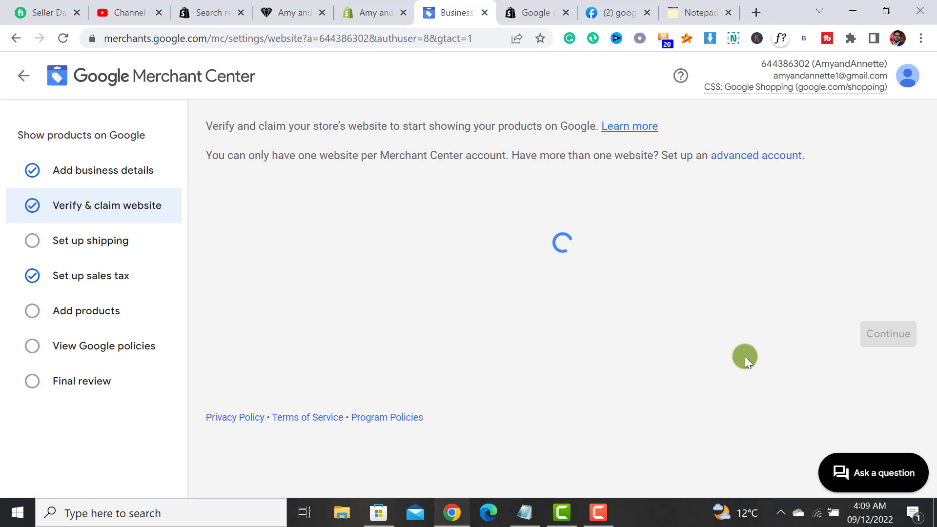
pyautogui.scroll(-4, 745, 356)
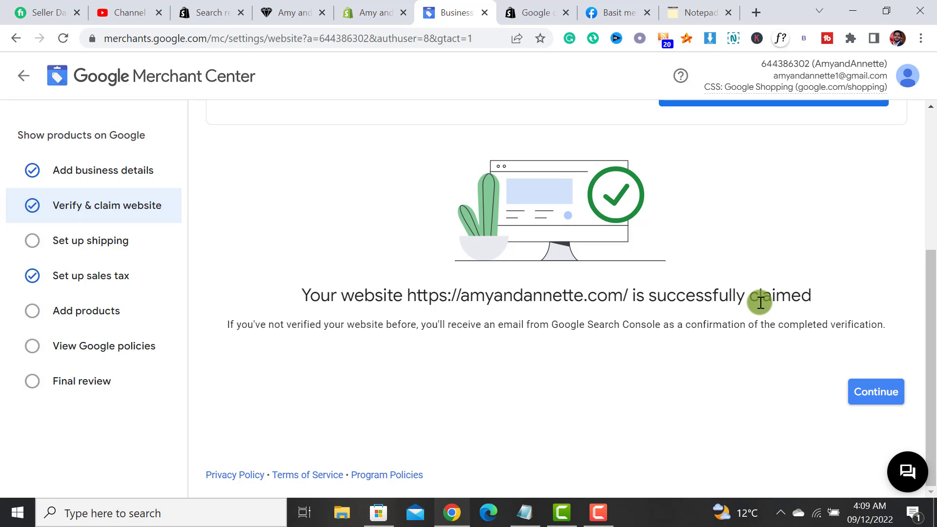
pyautogui.scroll(3, 527, 330)
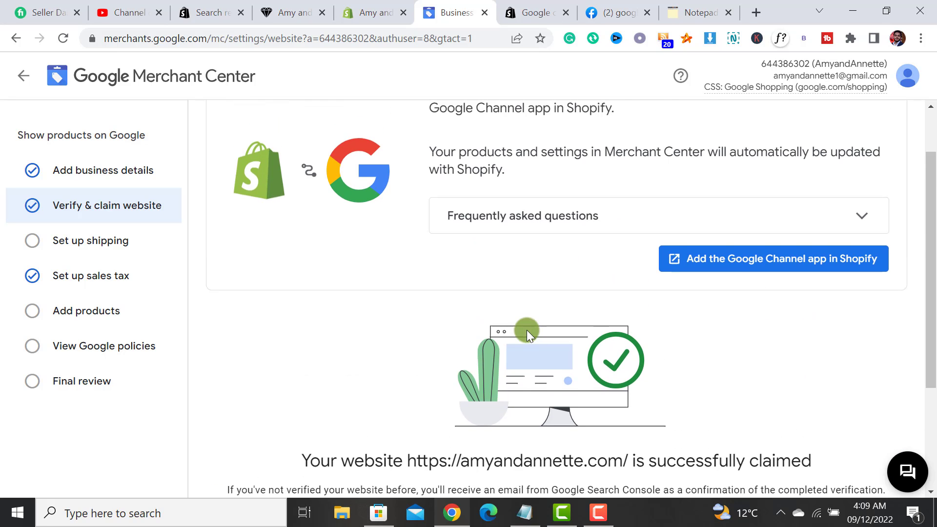